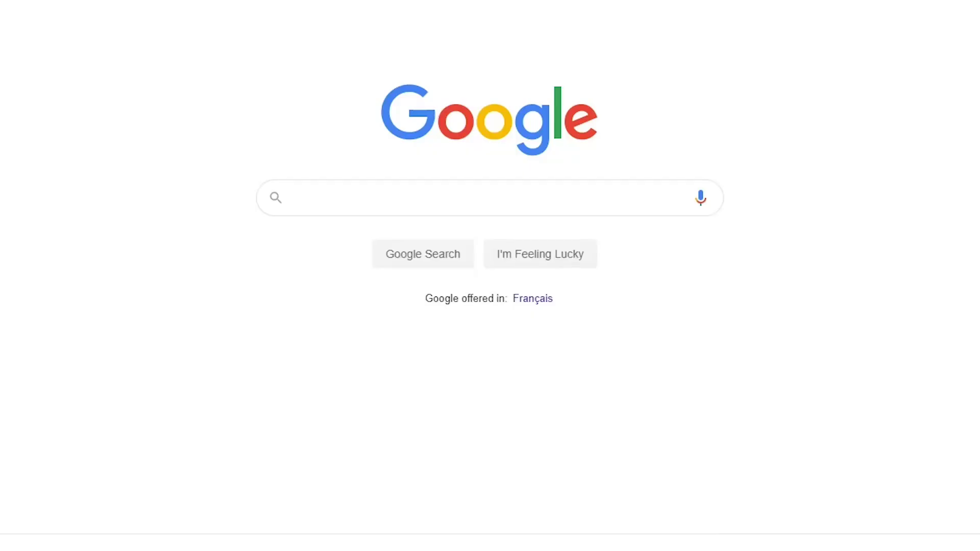
Search Google for 'Veed', open the VEED.IO site and start a new upload
text(Veed)
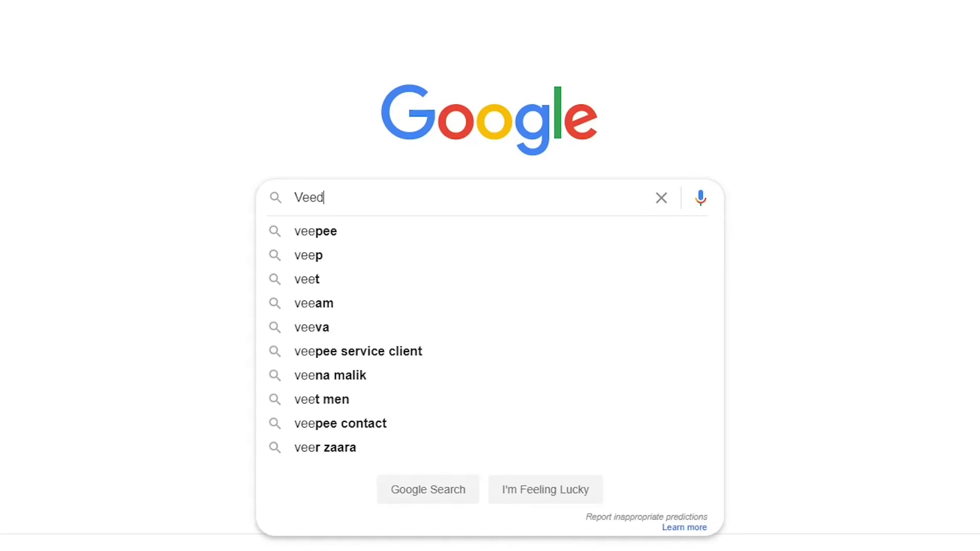
key(Return)
click(390, 203)
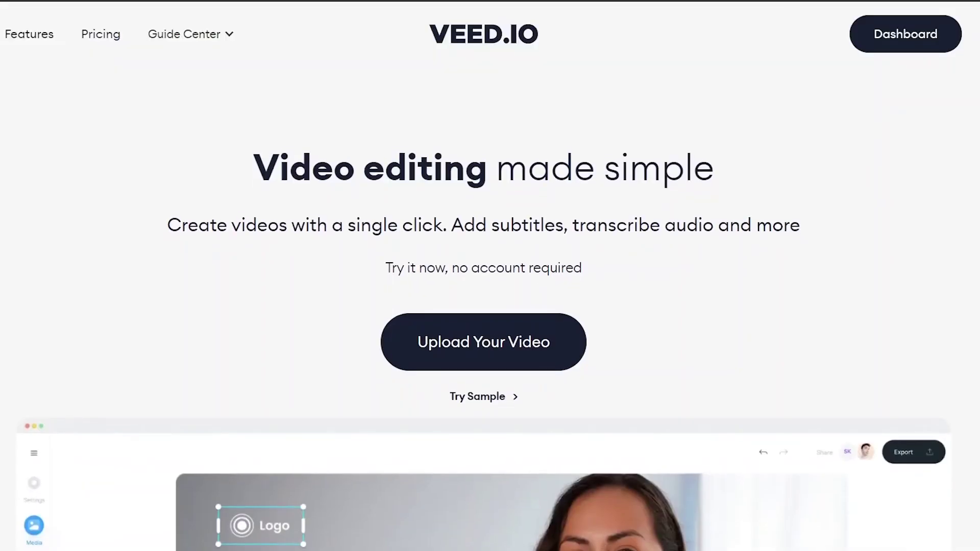
scroll(390, 203, down, 3)
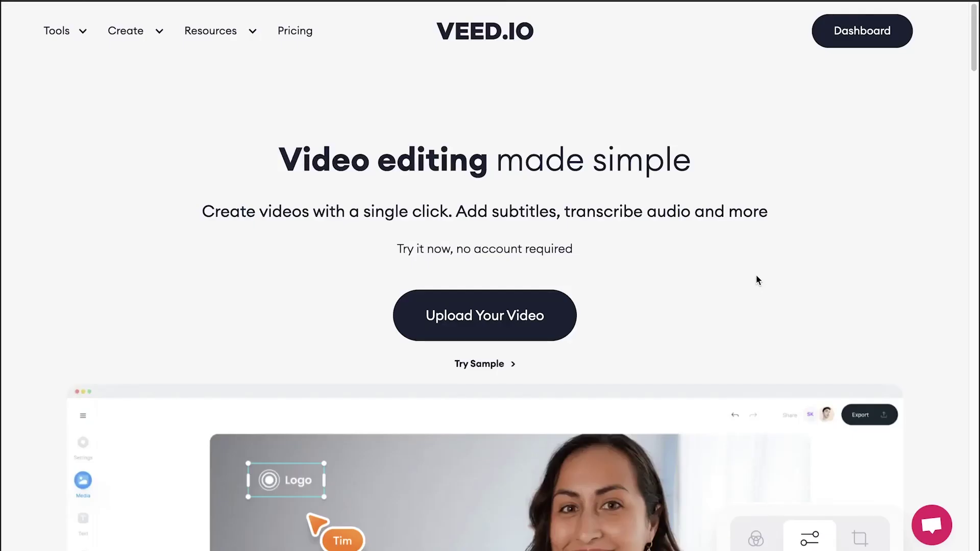
click(594, 355)
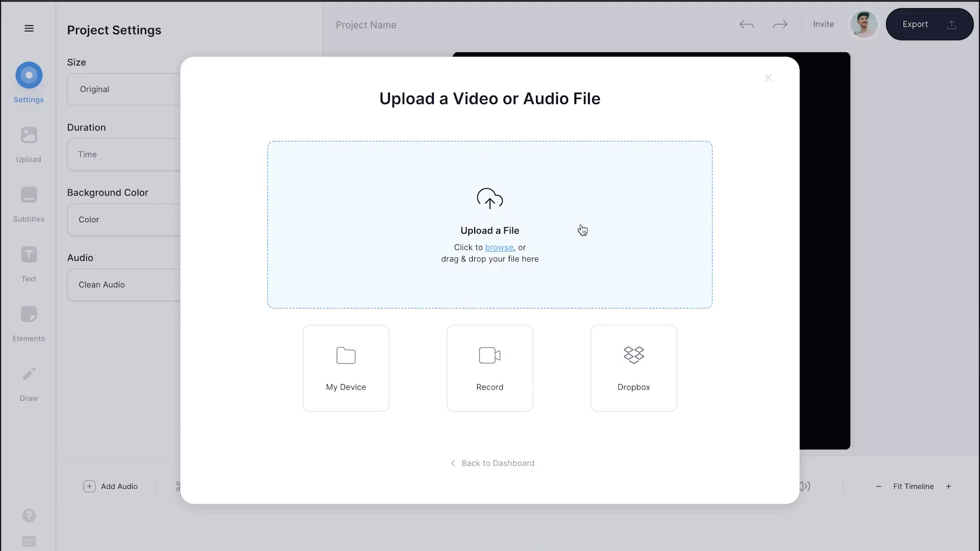
Upload Video Tim 2.mp4 from the Clips folder into the editor
click(582, 230)
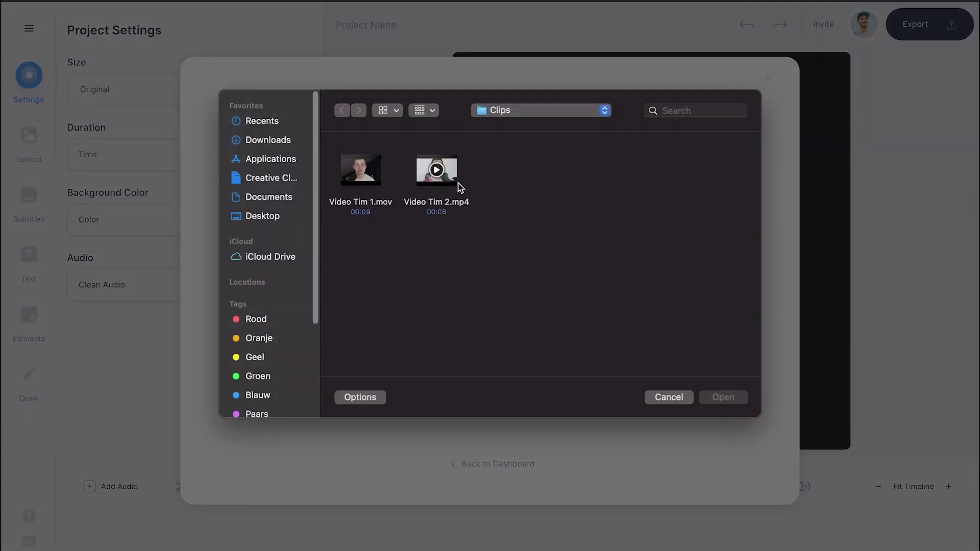
click(457, 185)
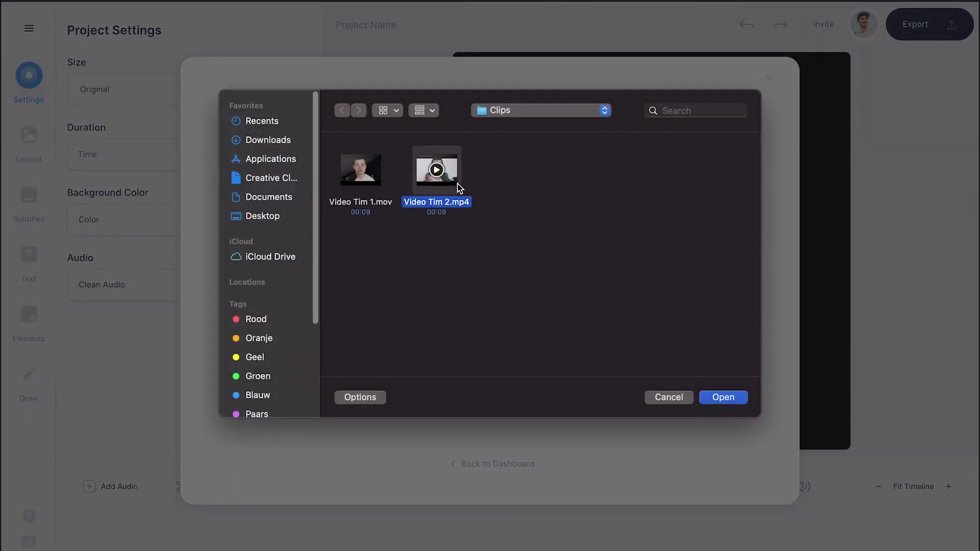
click(715, 400)
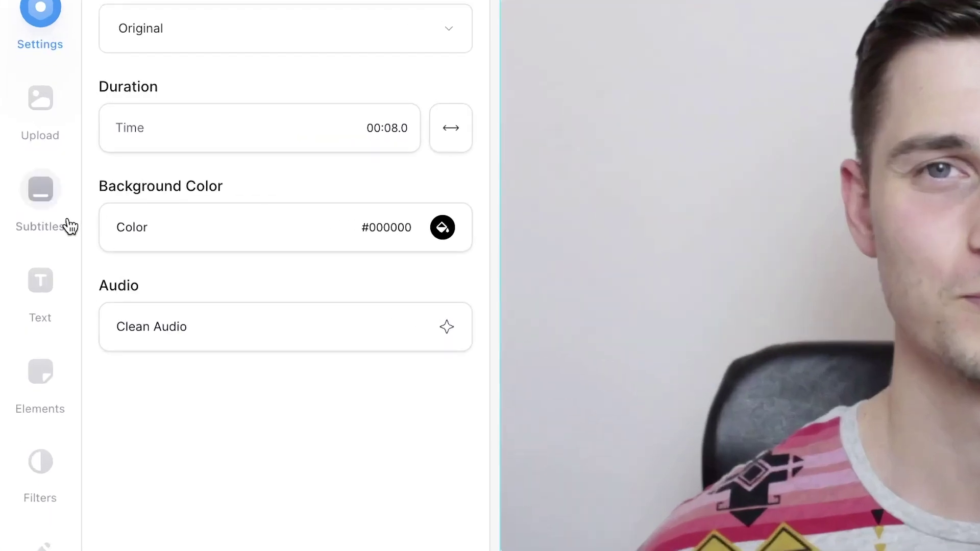
Auto-transcribe the clip in English (United States) and stretch the 'awesome day' subtitle to the next one
click(70, 226)
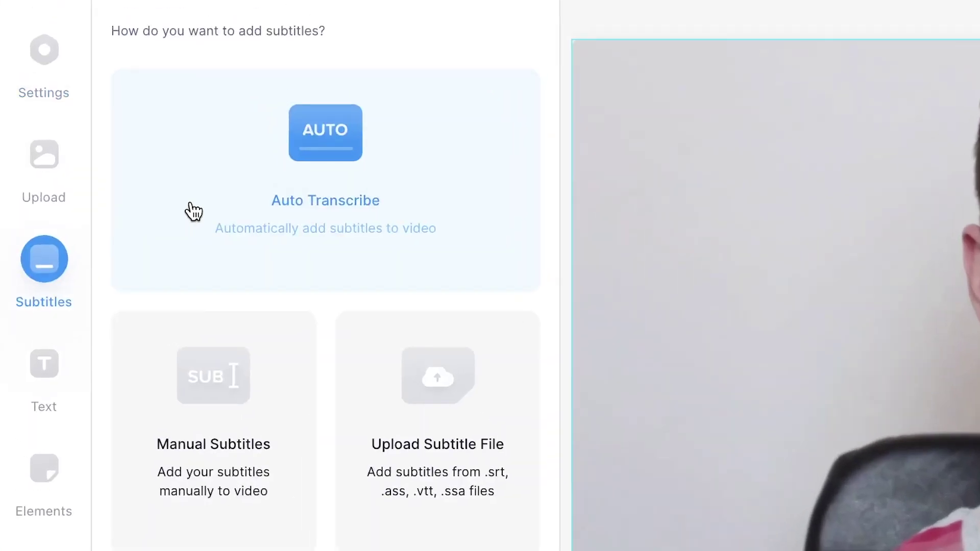
click(193, 211)
click(321, 101)
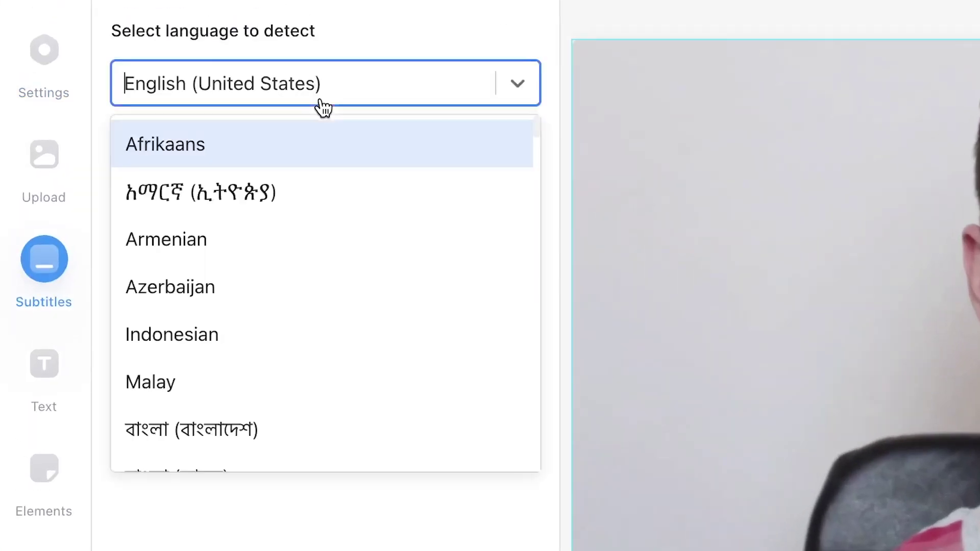
click(397, 100)
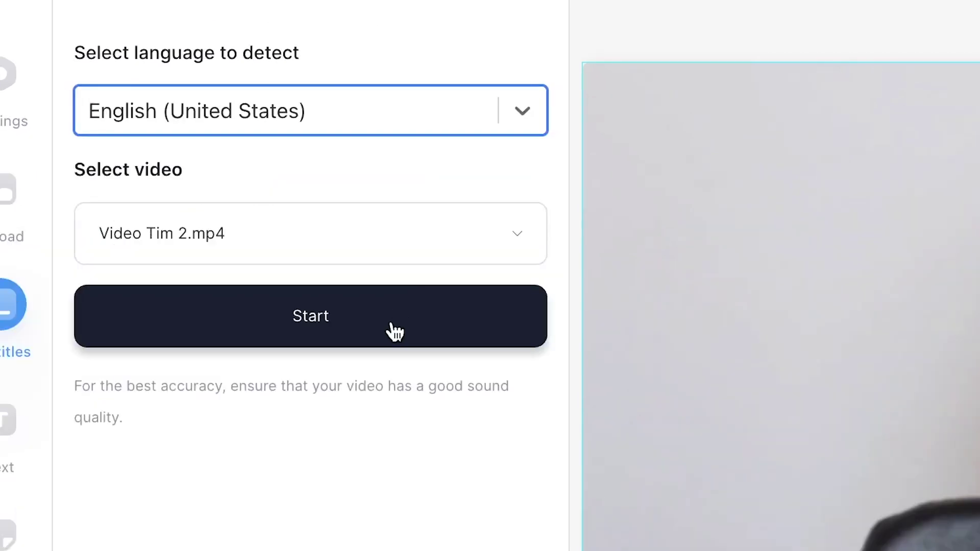
click(395, 331)
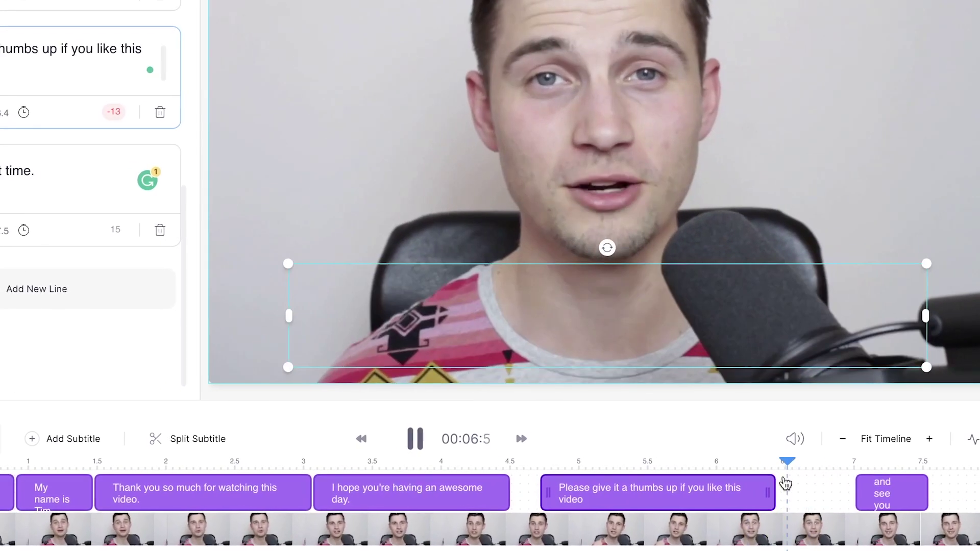
drag(527, 492, 557, 492)
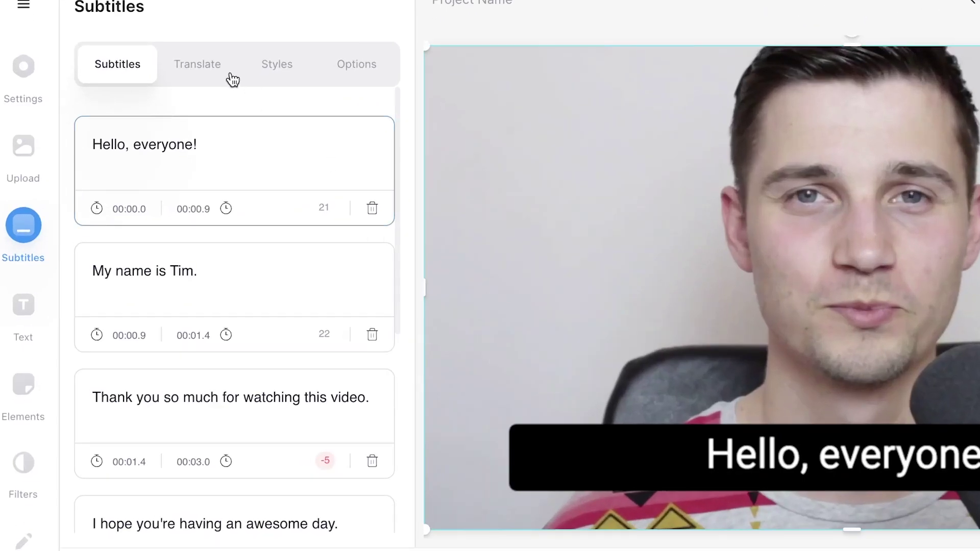
Translate the subtitles into Dutch and check the lines, e.g. 'Hallo, iedereen!'
click(232, 80)
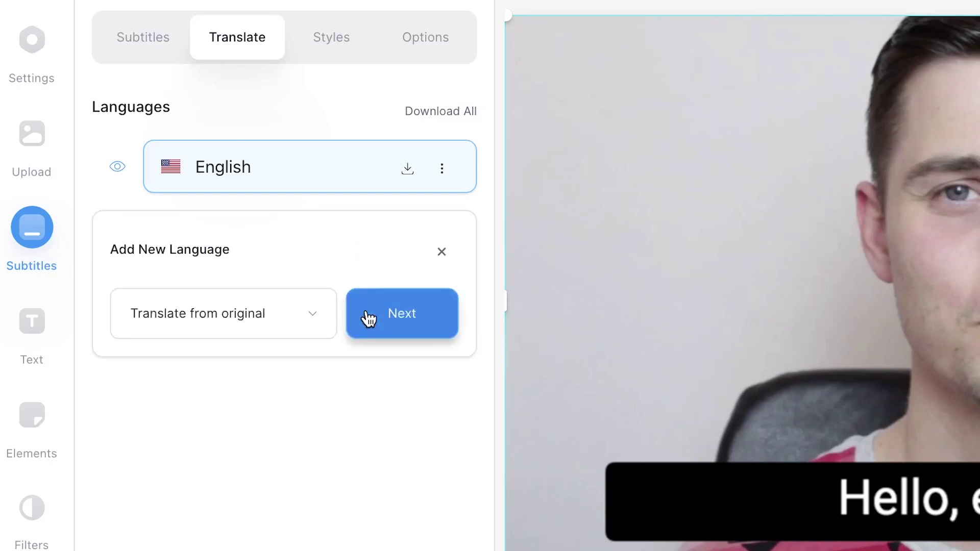
click(369, 328)
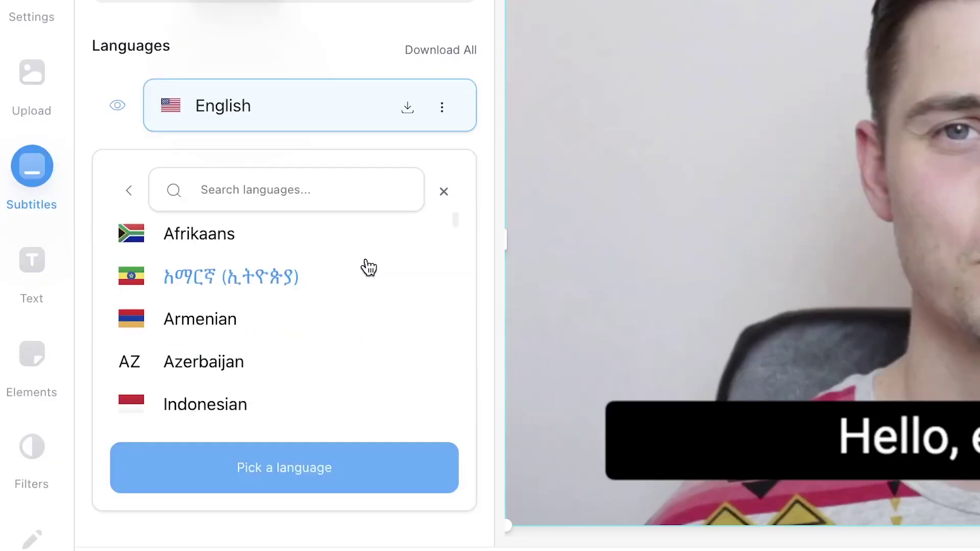
scroll(366, 269, down, 10)
scroll(365, 270, down, 8)
text(d)
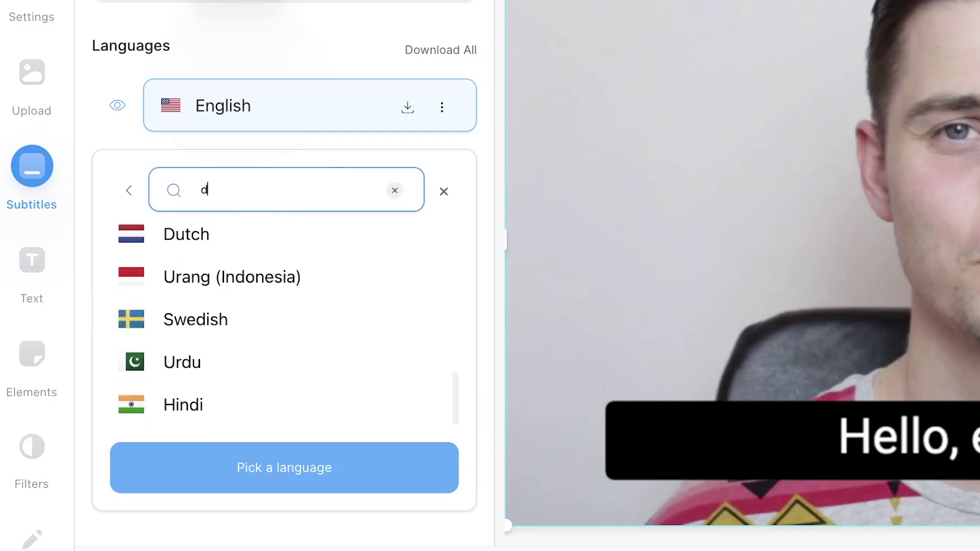
text(u)
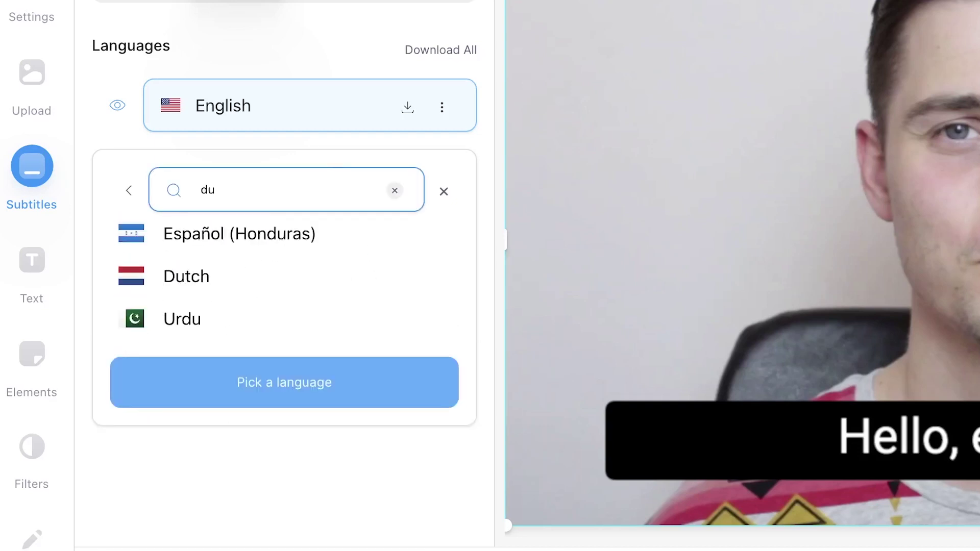
click(229, 287)
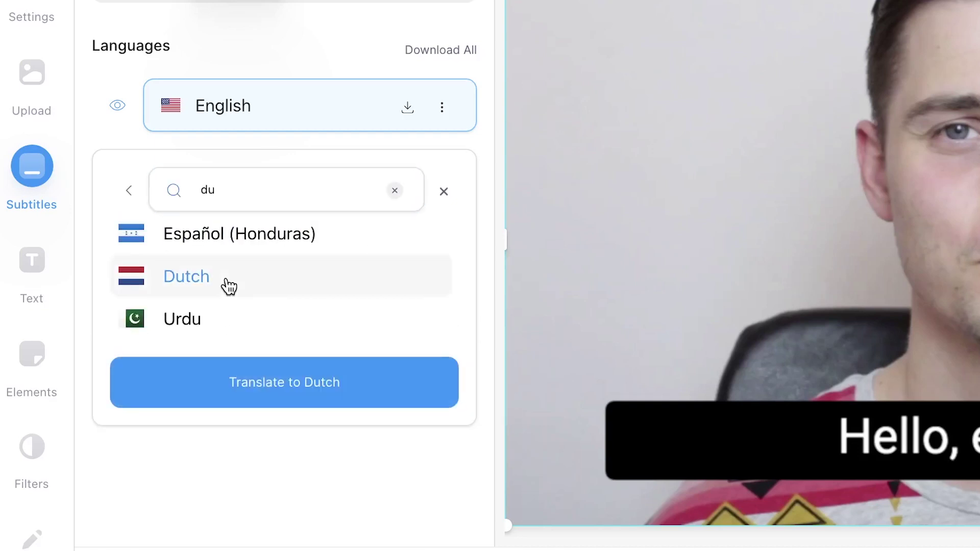
click(373, 398)
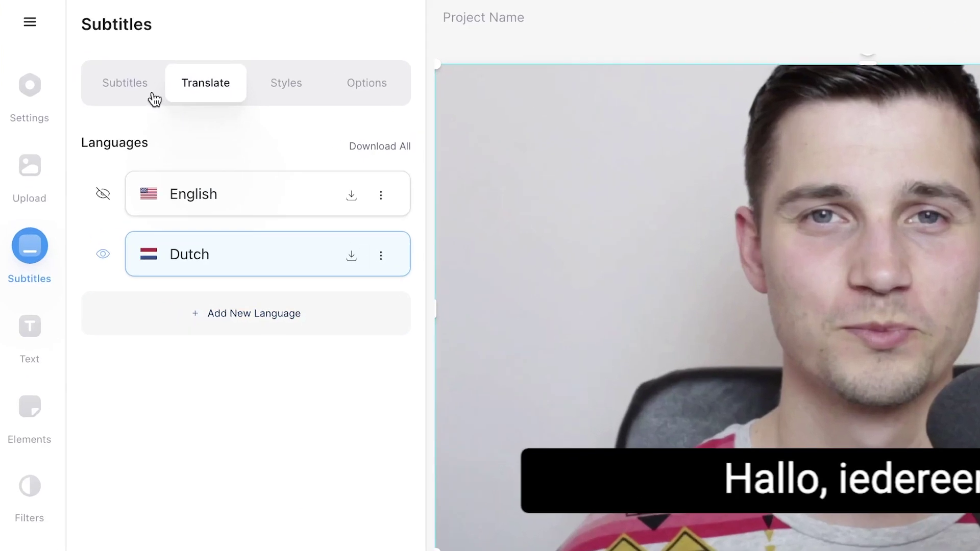
click(122, 84)
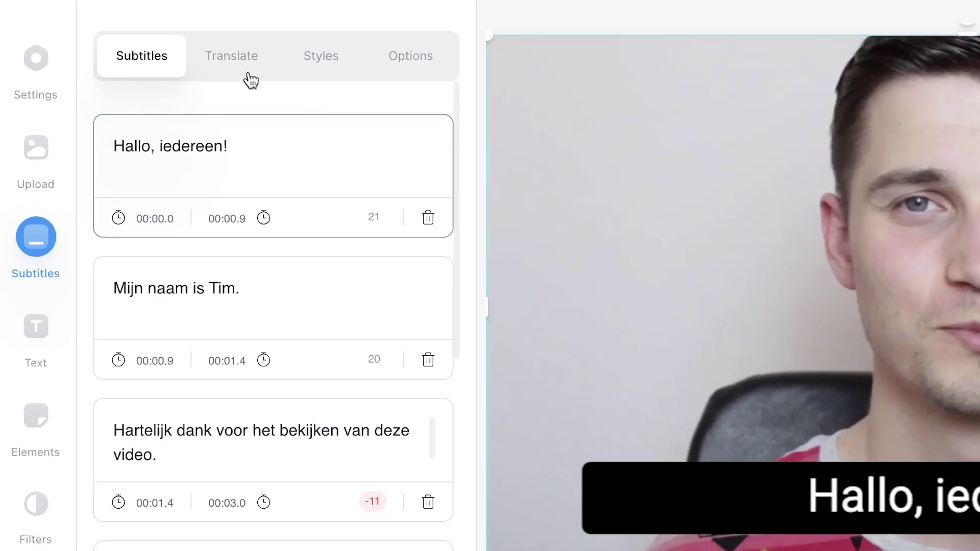
click(251, 80)
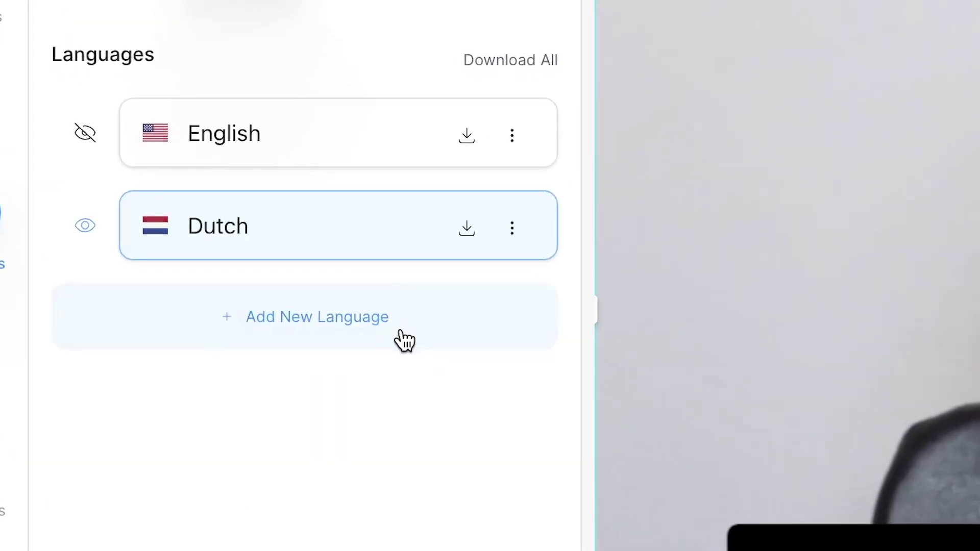
Add a German translation of the subtitles, found by searching 'ger'
click(401, 332)
click(459, 418)
text(ger)
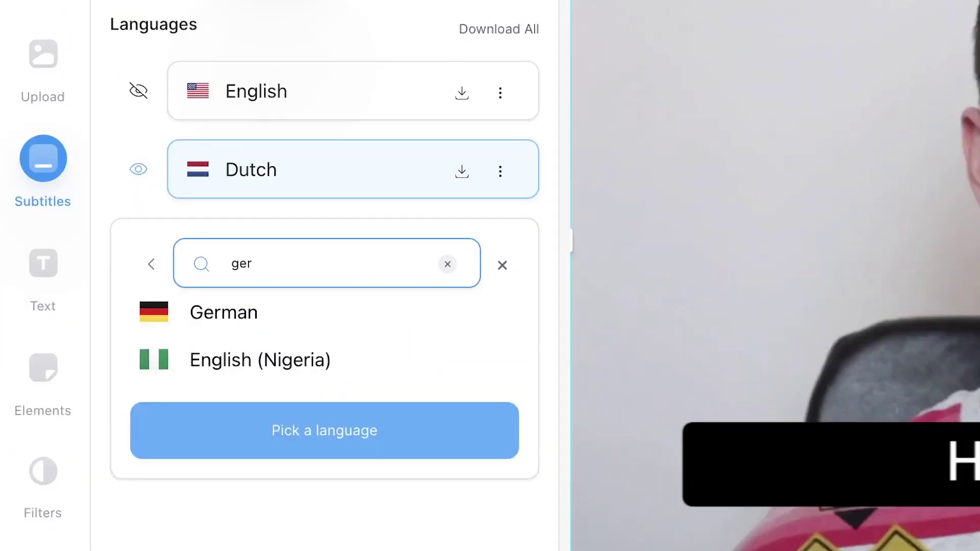
click(303, 327)
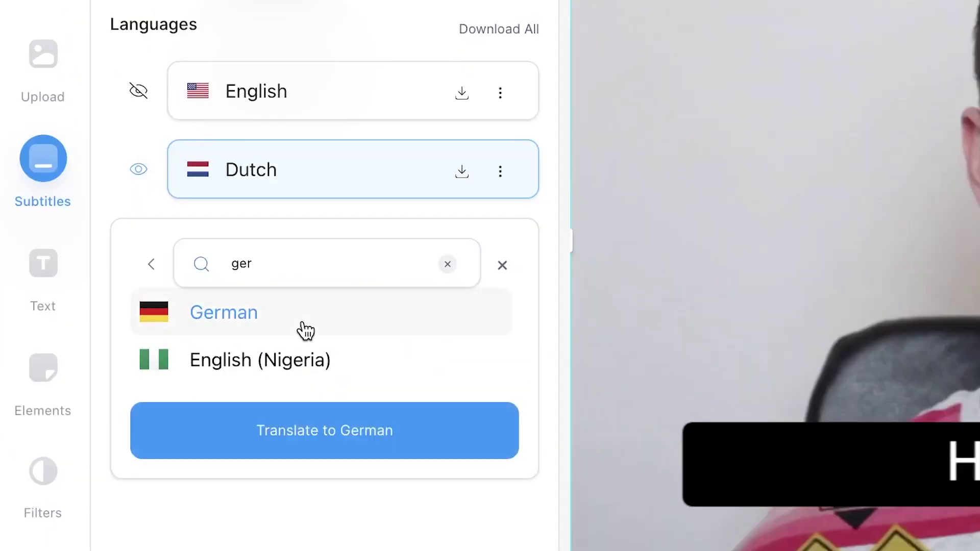
click(435, 454)
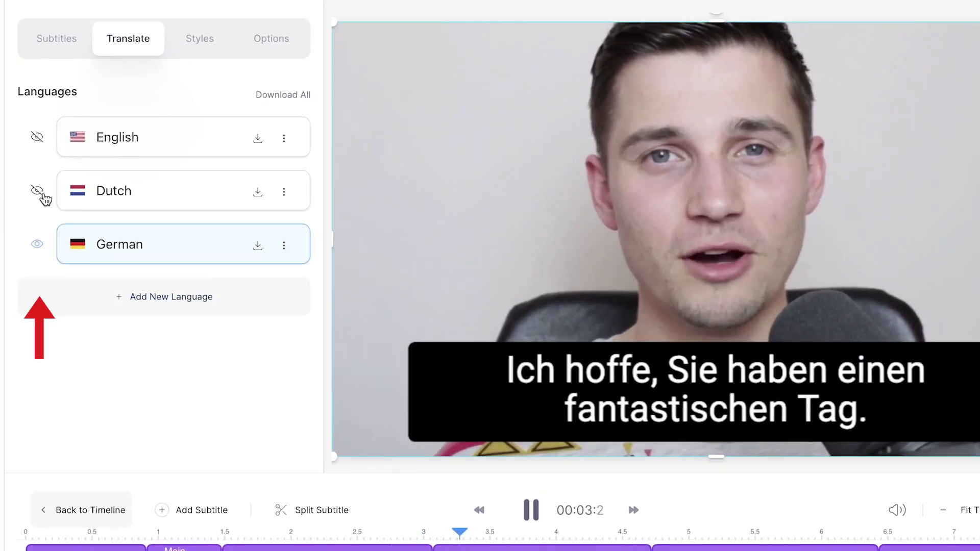
Toggle the Dutch and English tracks' visibility and bring up the subtitle download options
click(40, 193)
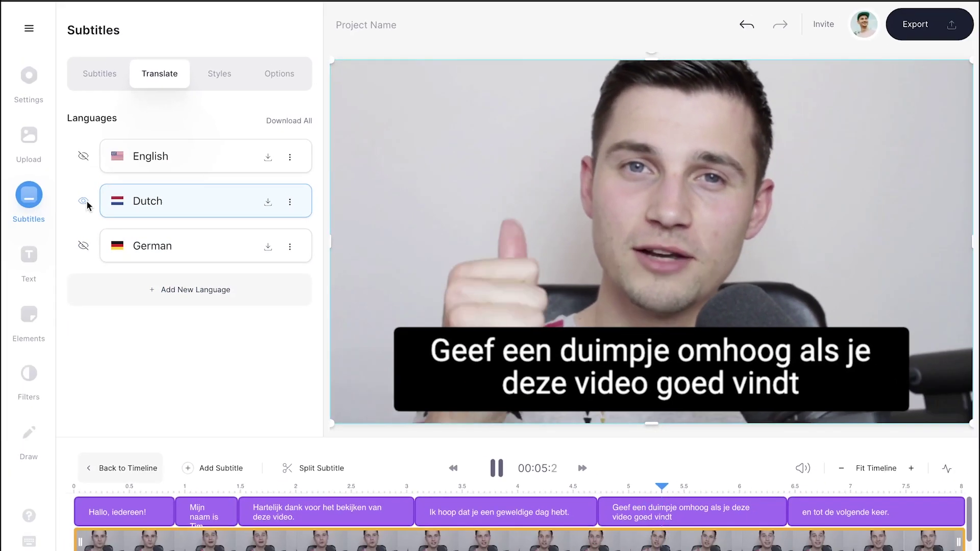
click(82, 157)
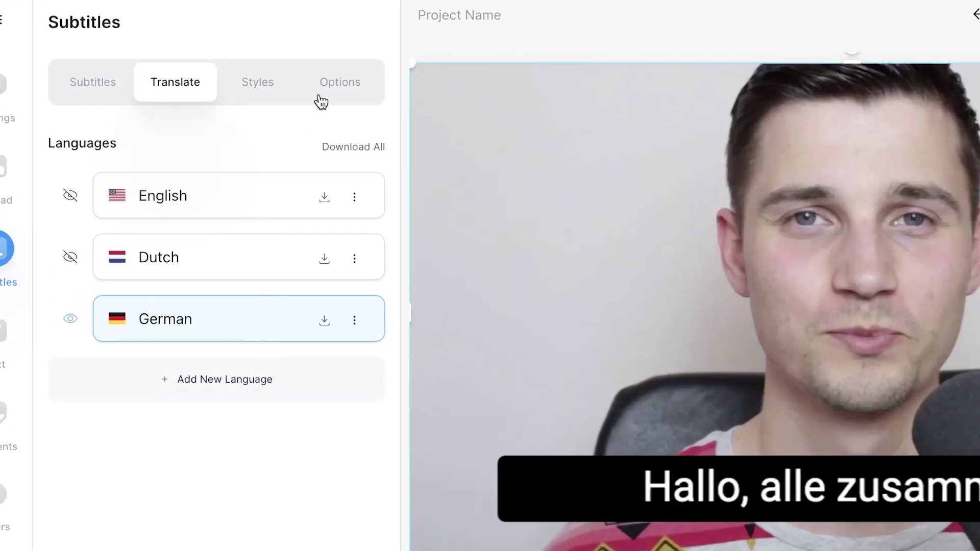
click(322, 102)
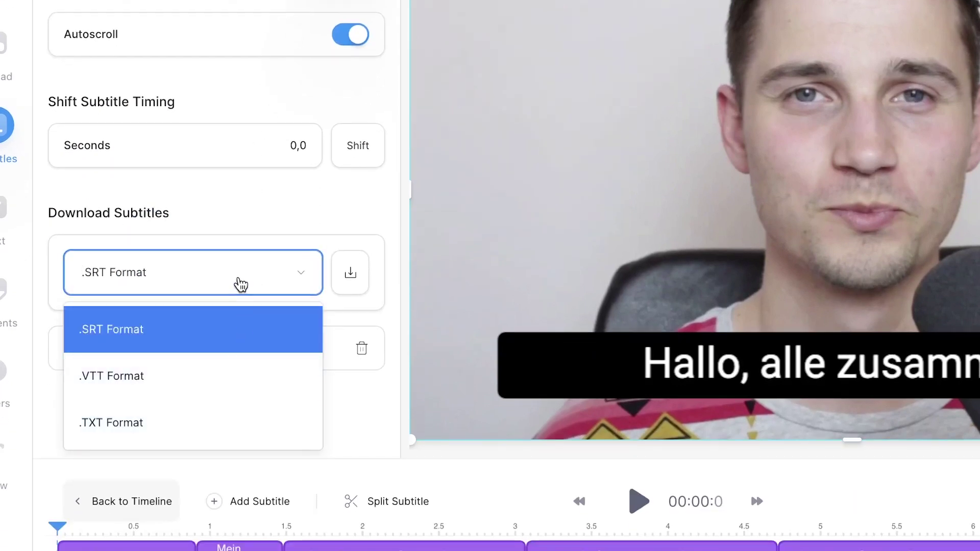
Download the subtitle tracks as .SRT files and check them in Finder
click(342, 296)
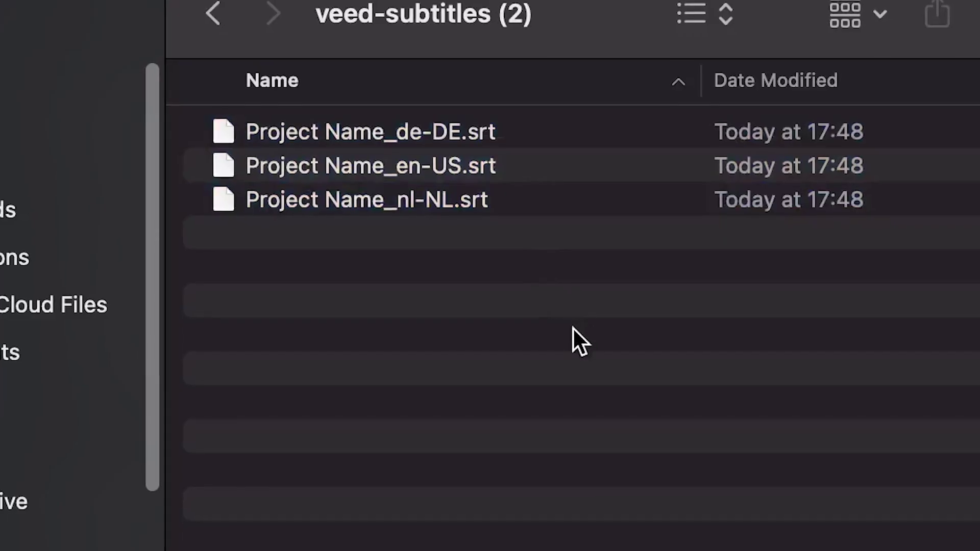
drag(571, 320, 516, 202)
click(539, 253)
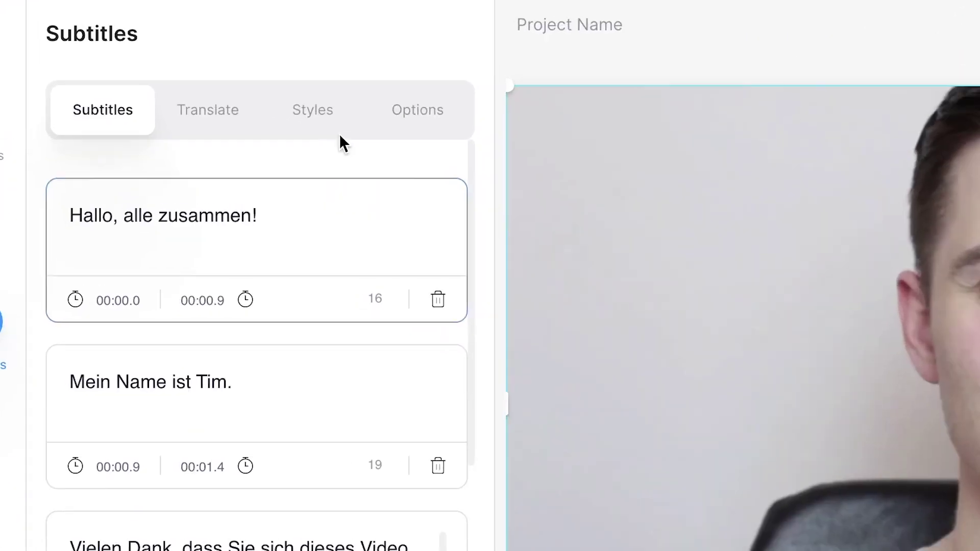
Change the subtitle font to Arial Black and set its size (36px, then 48px)
click(328, 134)
click(220, 245)
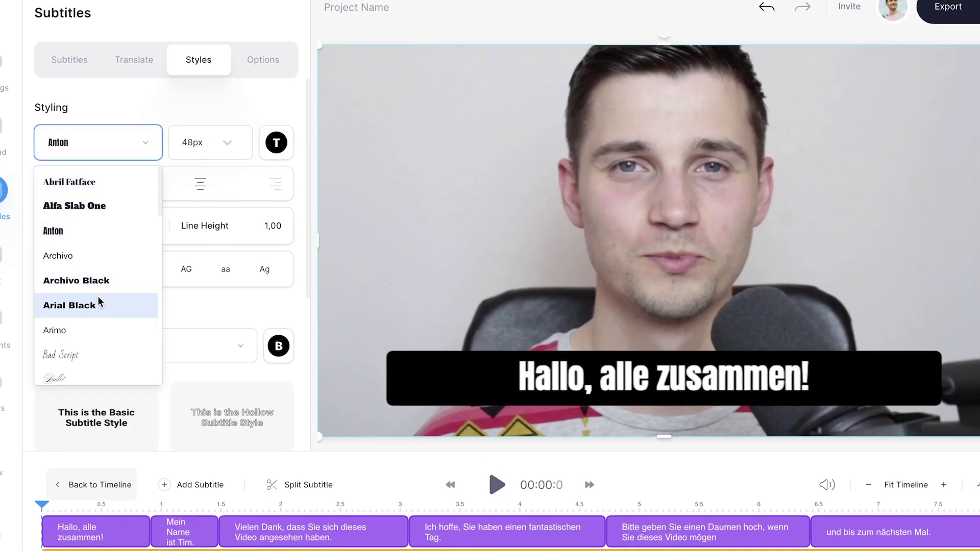
click(99, 313)
key(space)
click(212, 143)
click(220, 309)
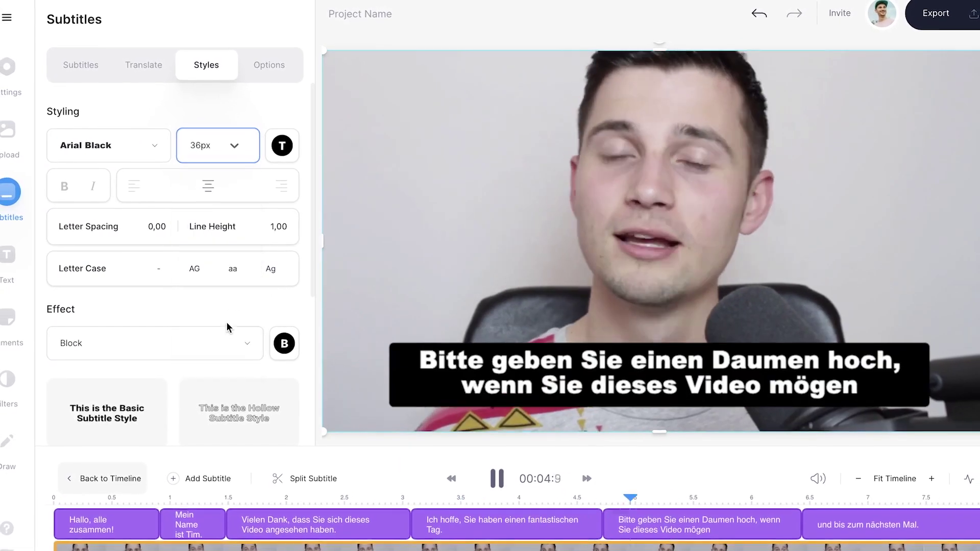
click(212, 143)
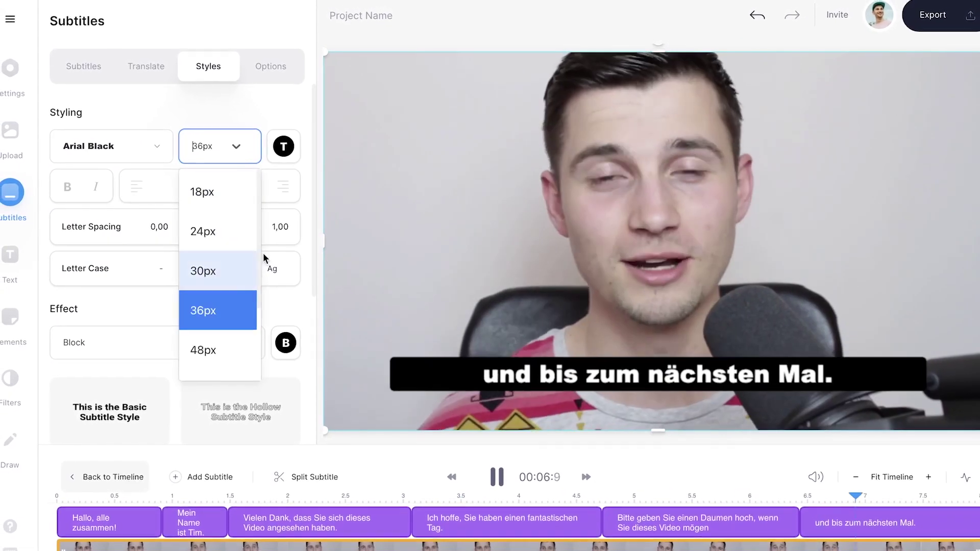
click(220, 350)
Make the subtitle text blue on a white block background
click(283, 146)
click(344, 257)
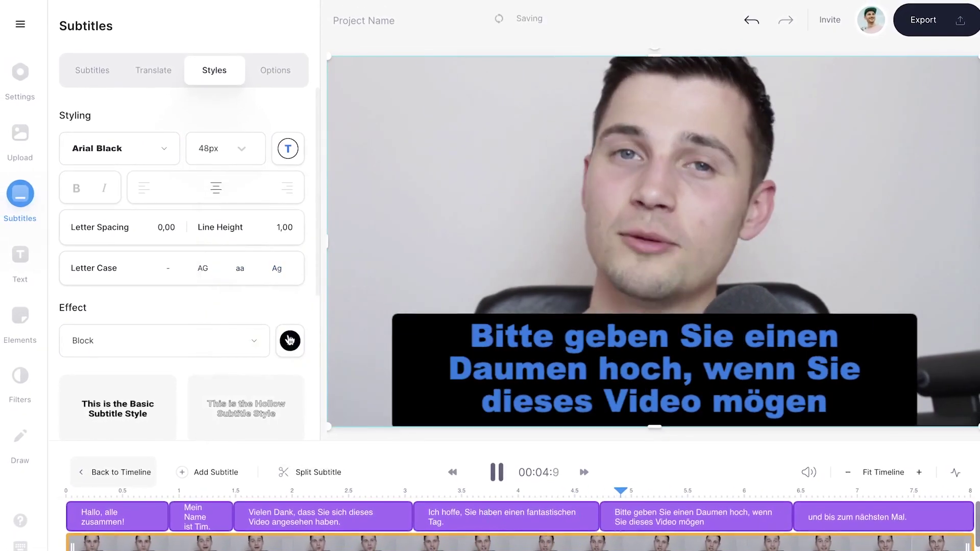
click(286, 343)
click(257, 108)
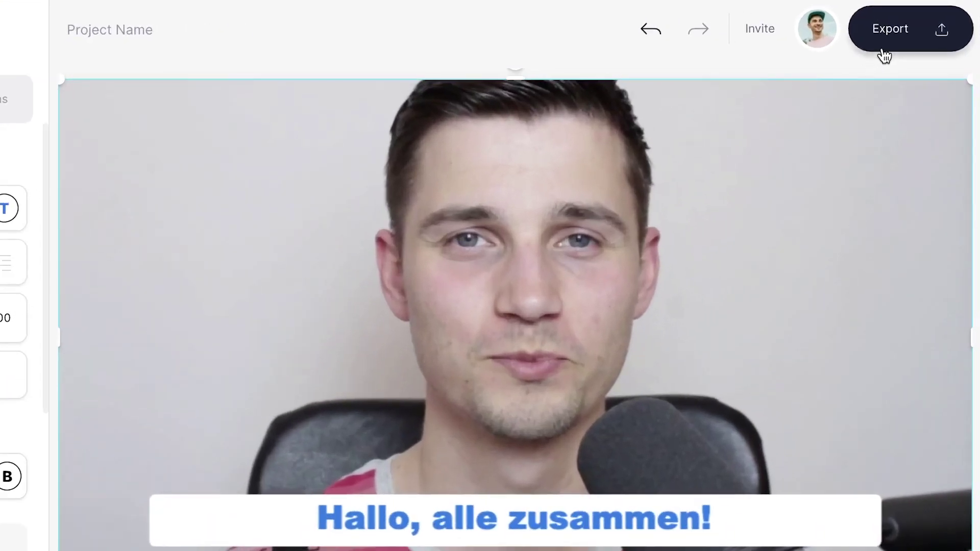
Export the HD video with burned-in subtitles and download it as MP4
click(885, 55)
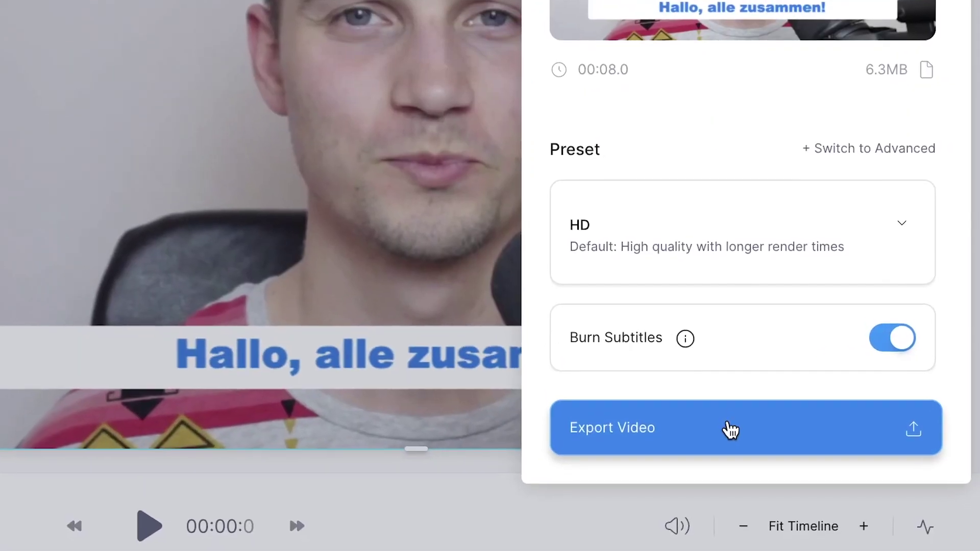
click(758, 467)
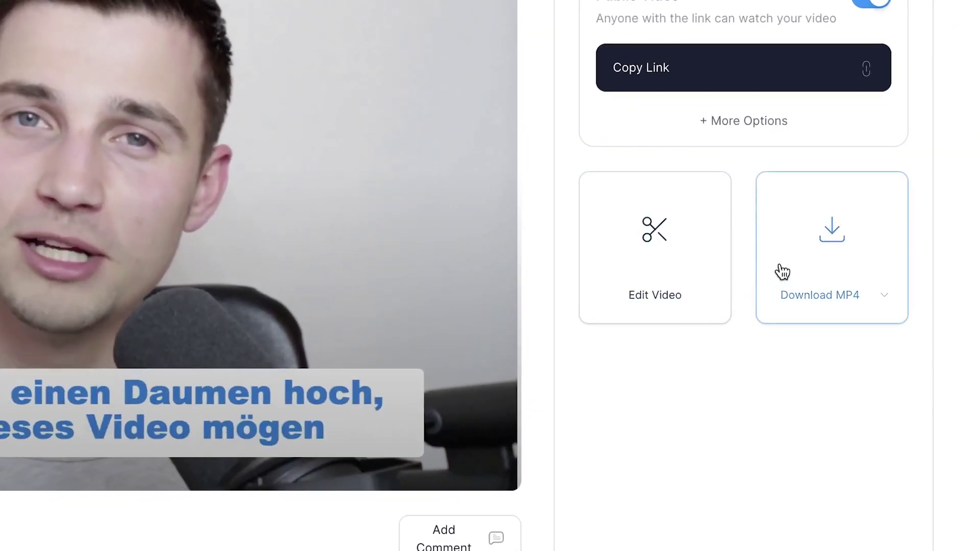
click(783, 272)
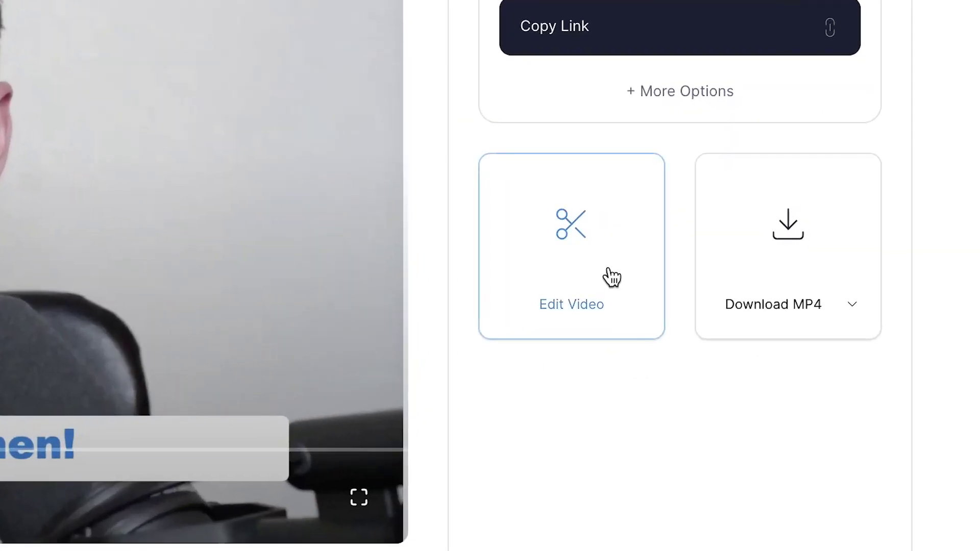
Return to the editor and make Dutch the visible subtitle language
click(610, 270)
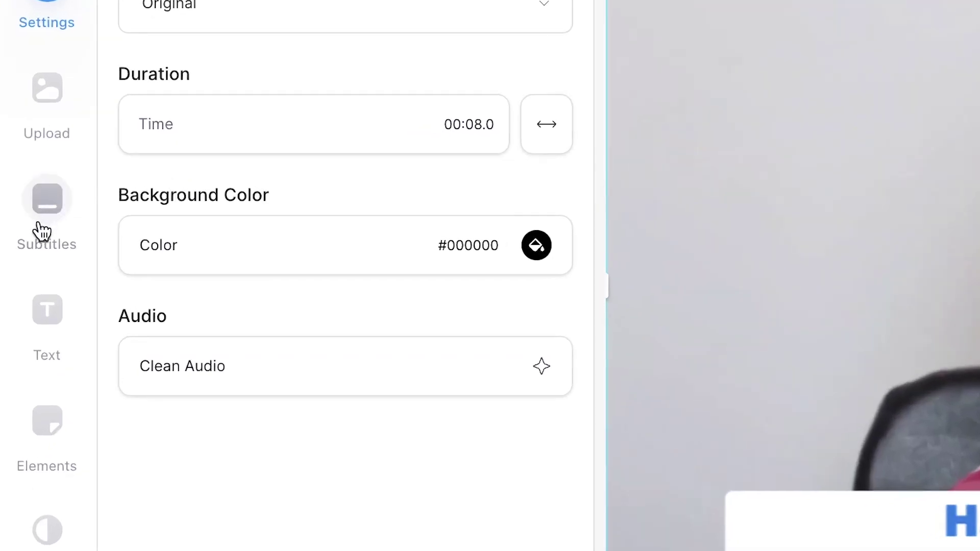
click(43, 224)
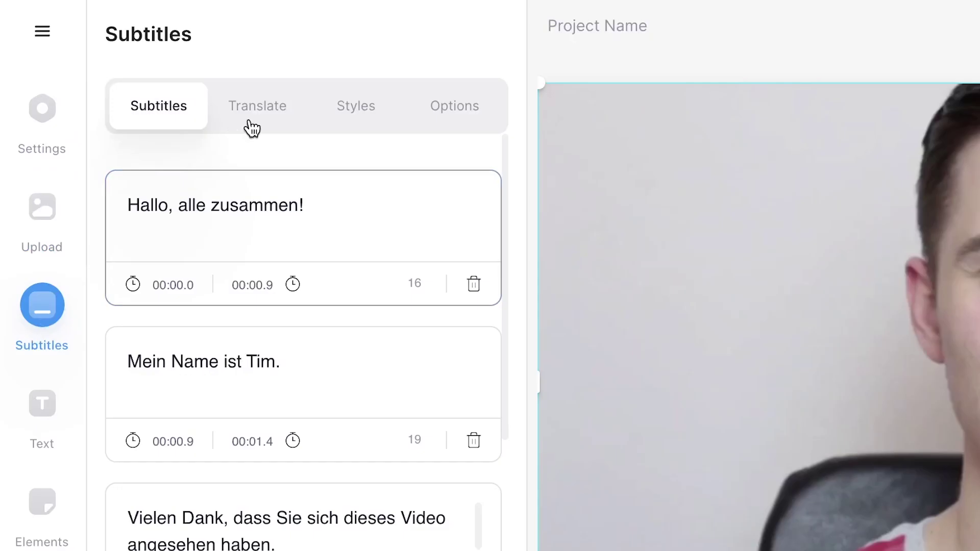
click(247, 122)
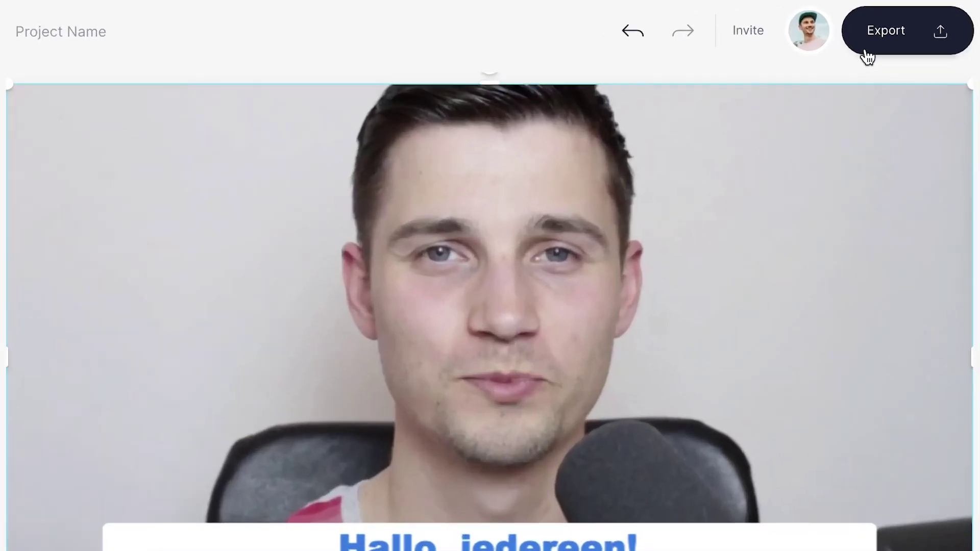
Export the Dutch-subtitled video and download it as Project Name (8).mp4
click(953, 34)
click(919, 456)
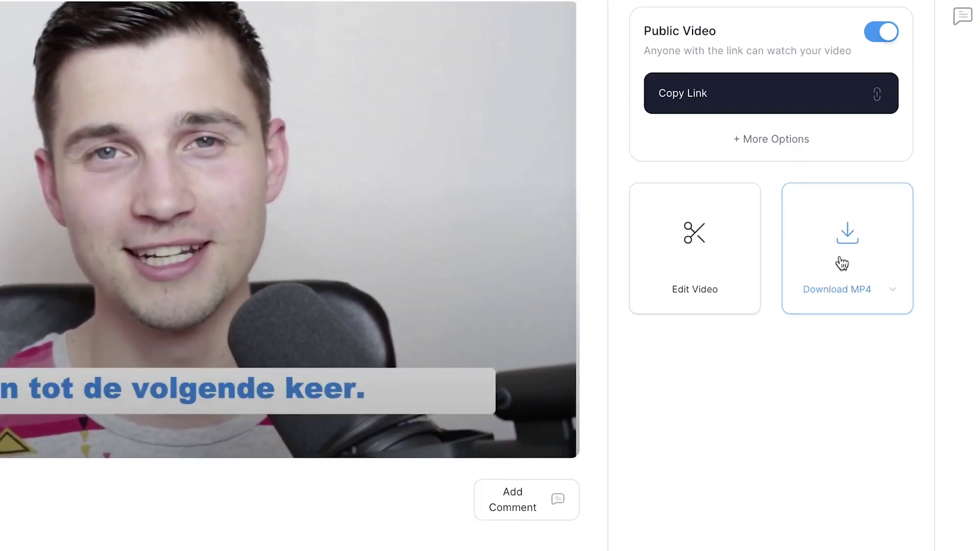
click(842, 263)
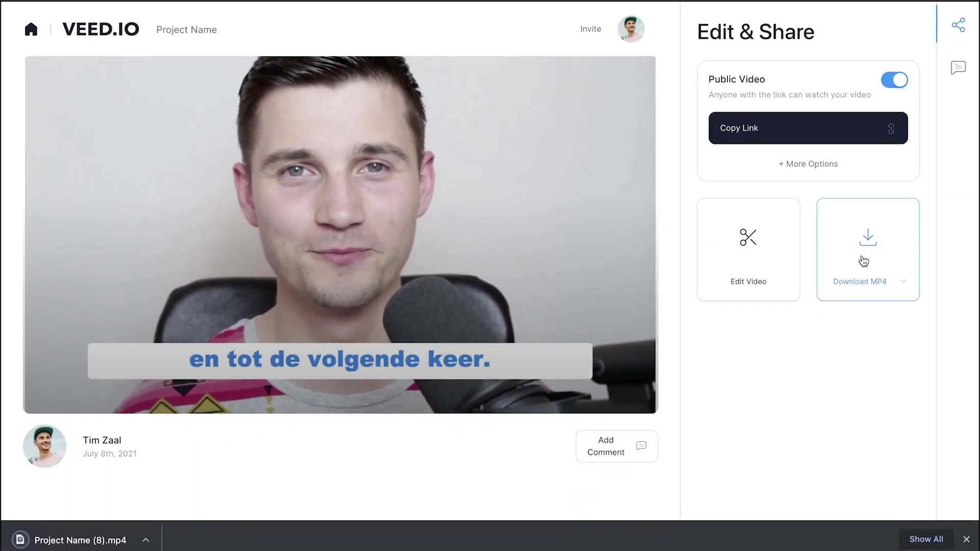